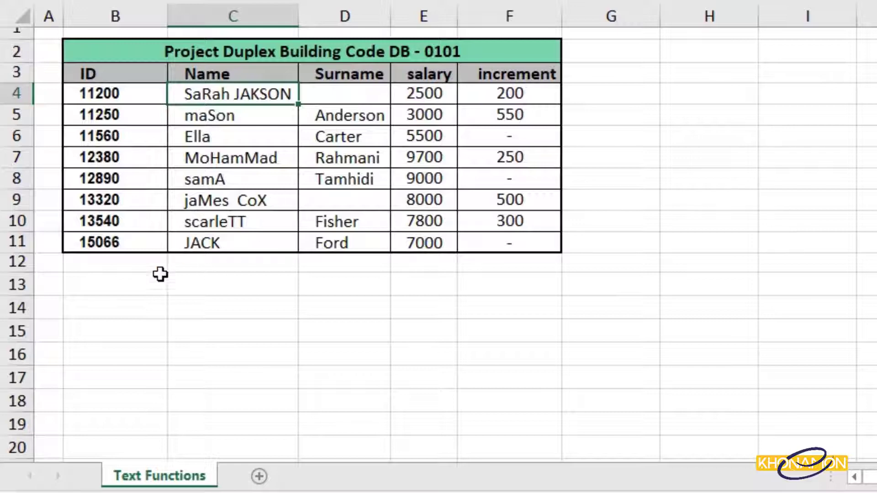
- Enter =PROPER(C4) in cell B13 and fill the formula down through B20
double_click(140, 281)
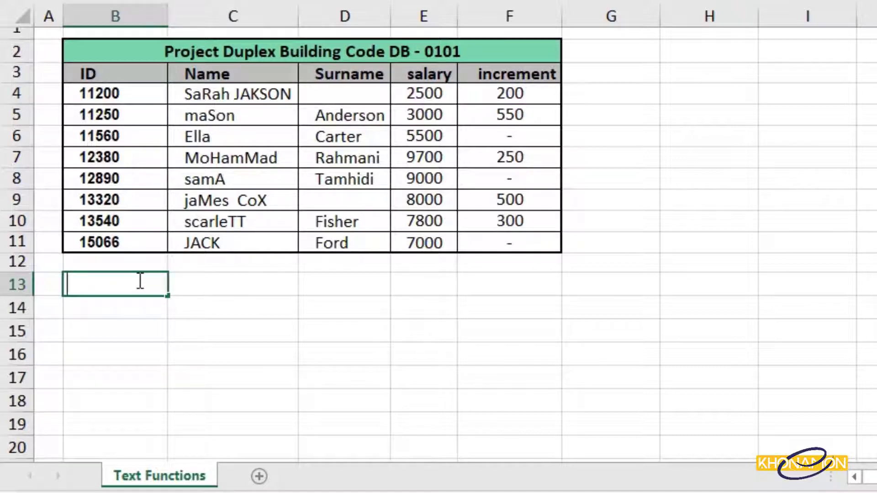
type("=prop")
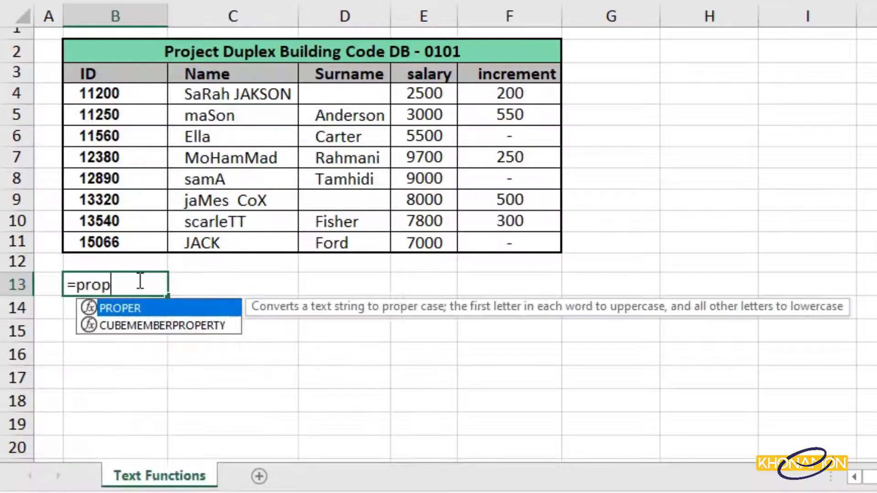
double_click(138, 303)
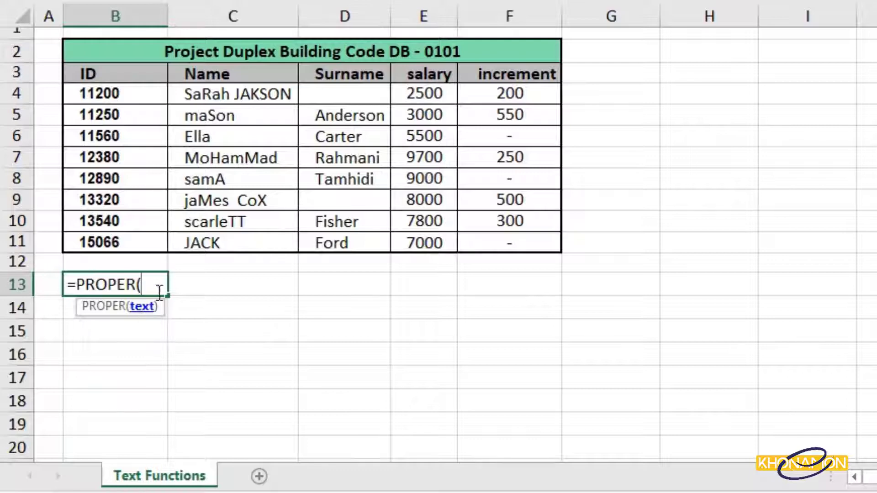
left_click(281, 96)
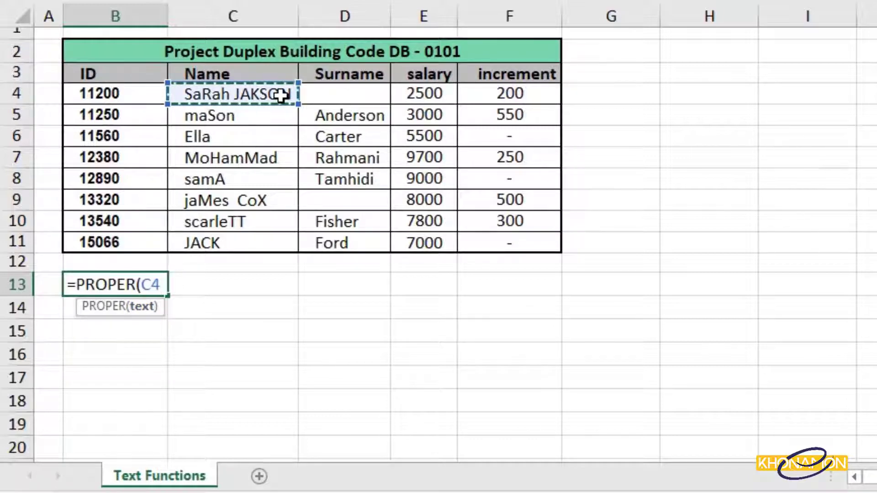
key("Return")
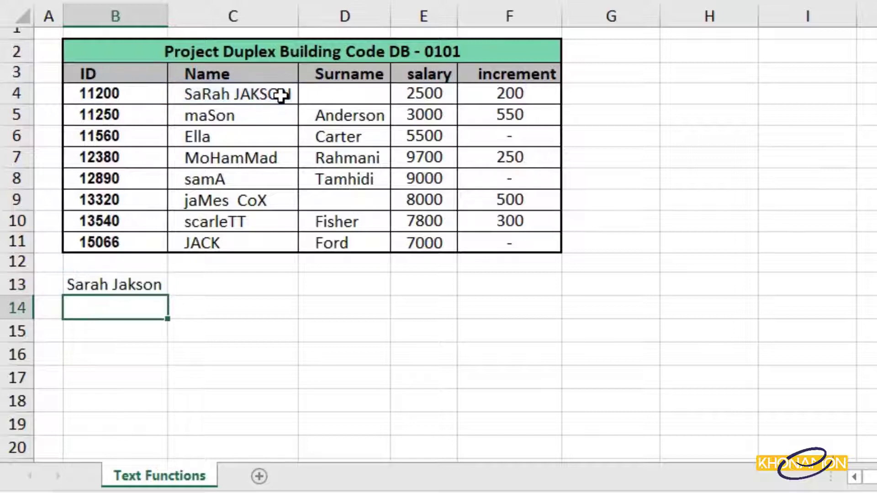
left_click(160, 286)
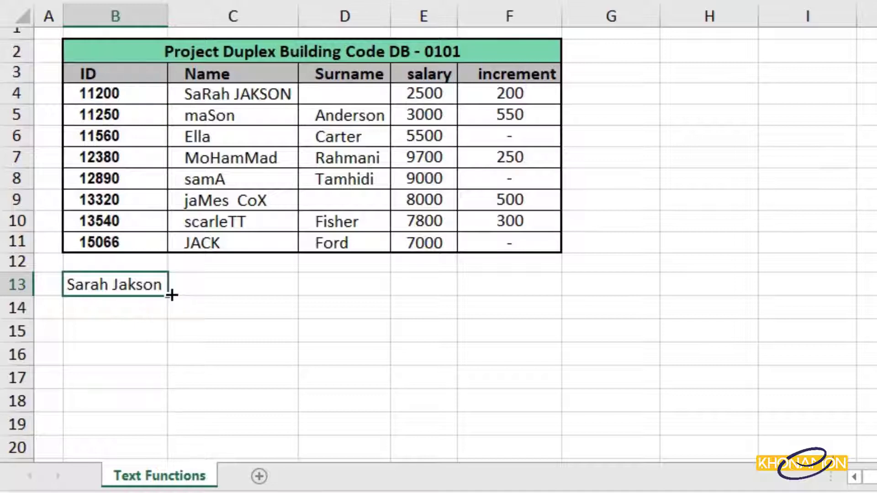
left_click_drag(171, 296, 174, 455)
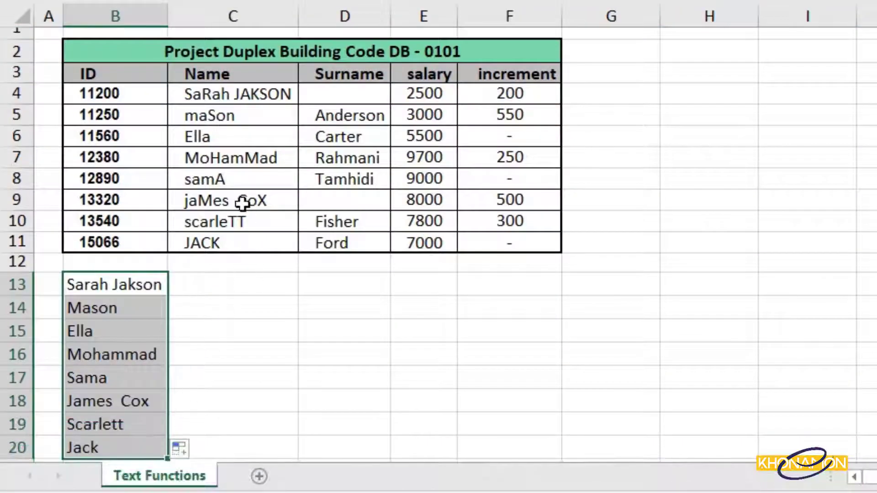
- Nest TRIM inside the B13 formula to make =PROPER(TRIM(C4)) and refill it down through B20
double_click(242, 203)
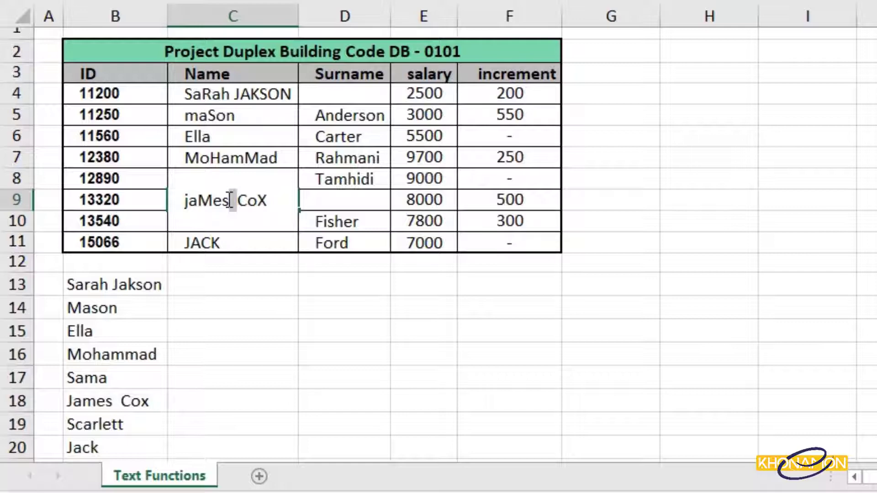
left_click(234, 304)
double_click(135, 284)
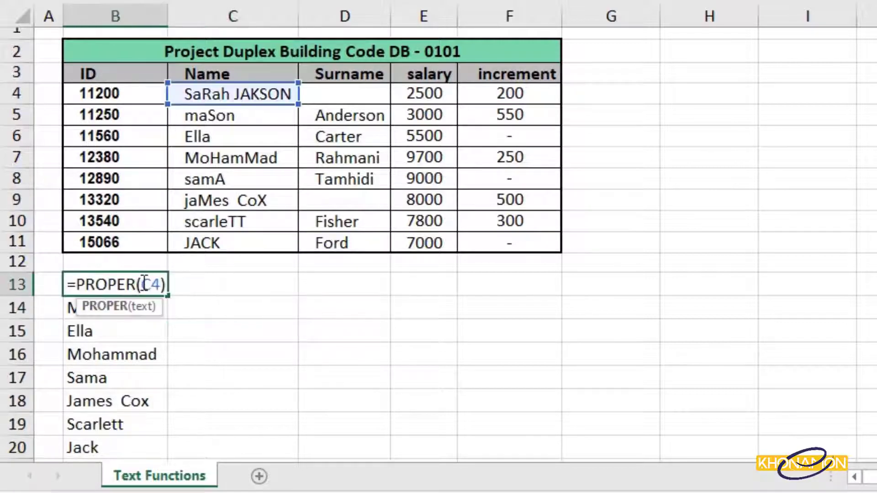
left_click(142, 283)
type("tr")
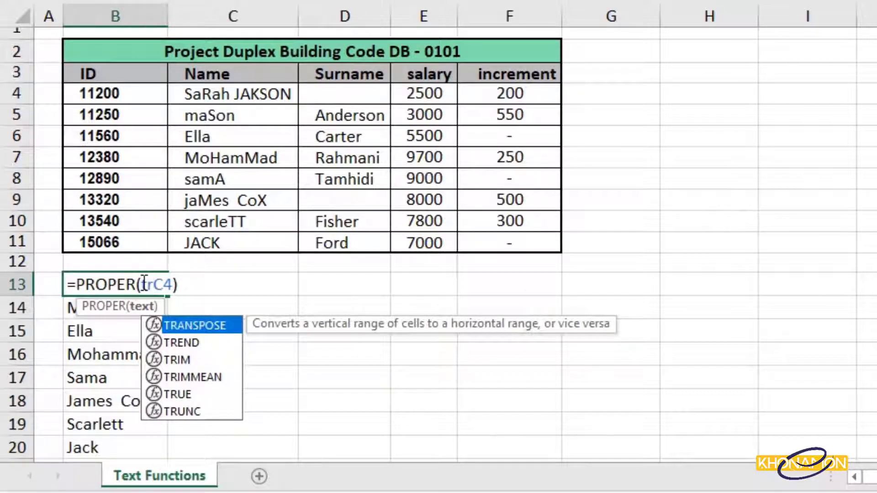
double_click(175, 357)
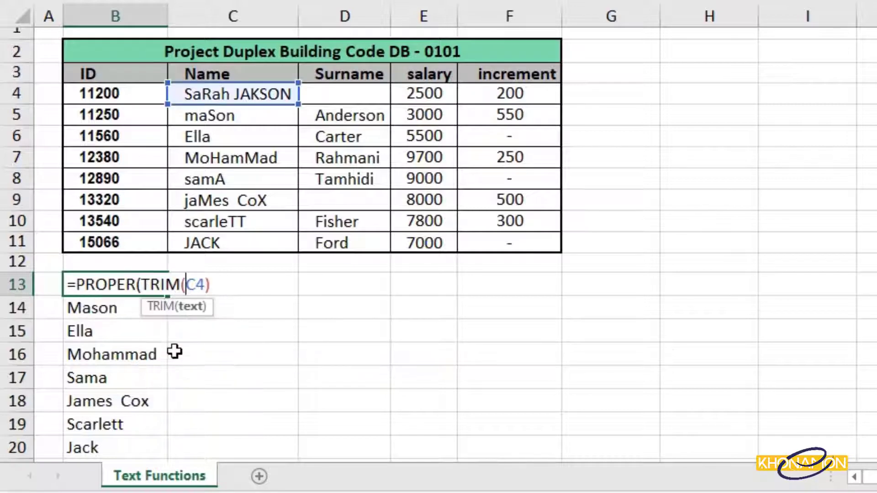
left_click(219, 284)
type(")")
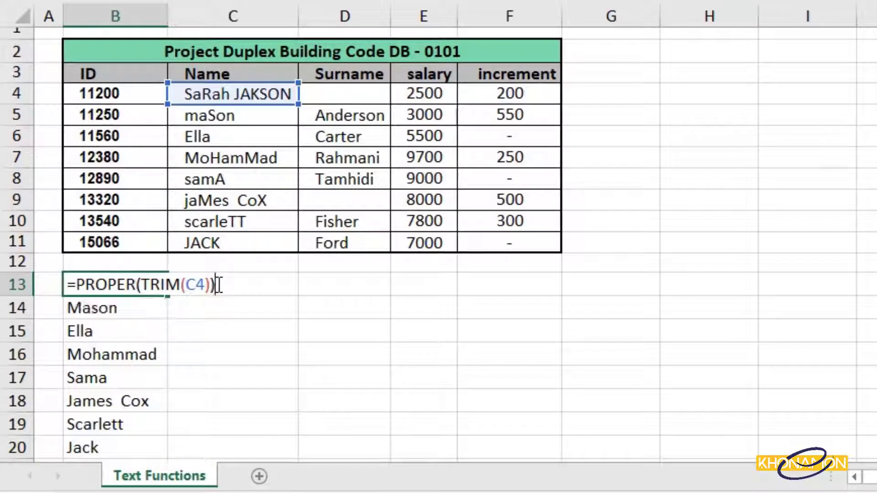
key("Return")
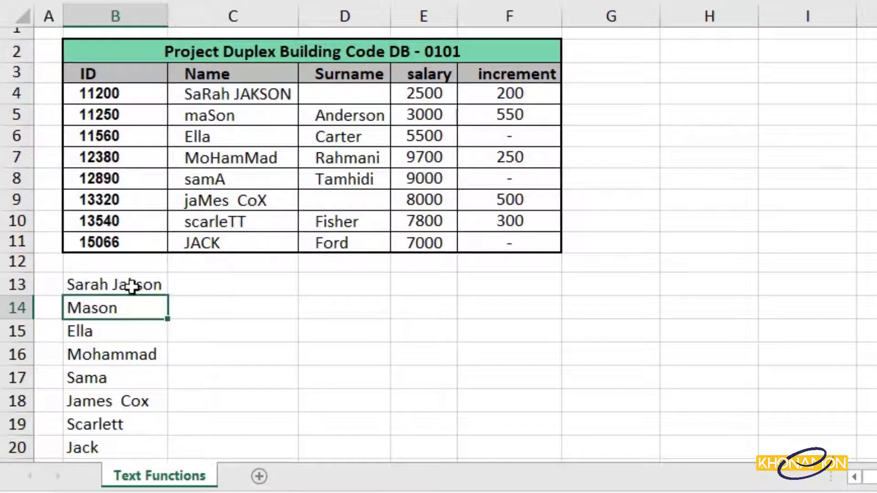
left_click(161, 290)
left_click_drag(167, 296, 142, 449)
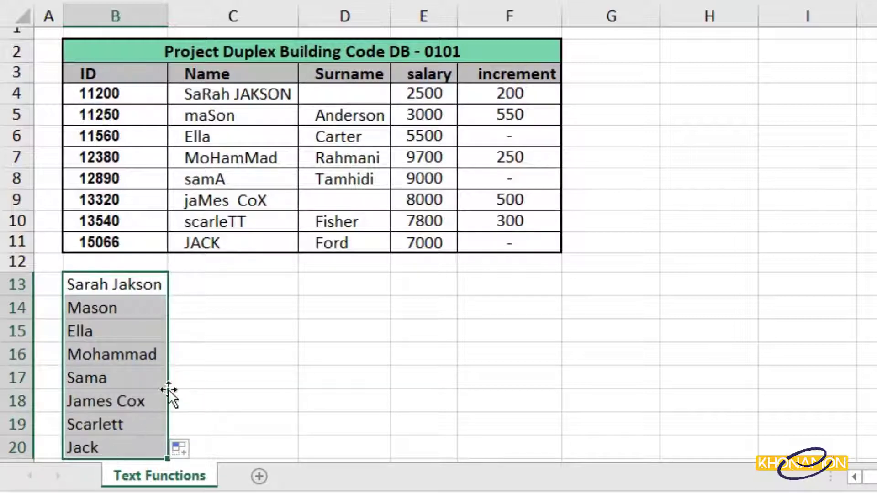
- Copy the cleaned name cells B13:B20
left_click(116, 406)
right_click(143, 306)
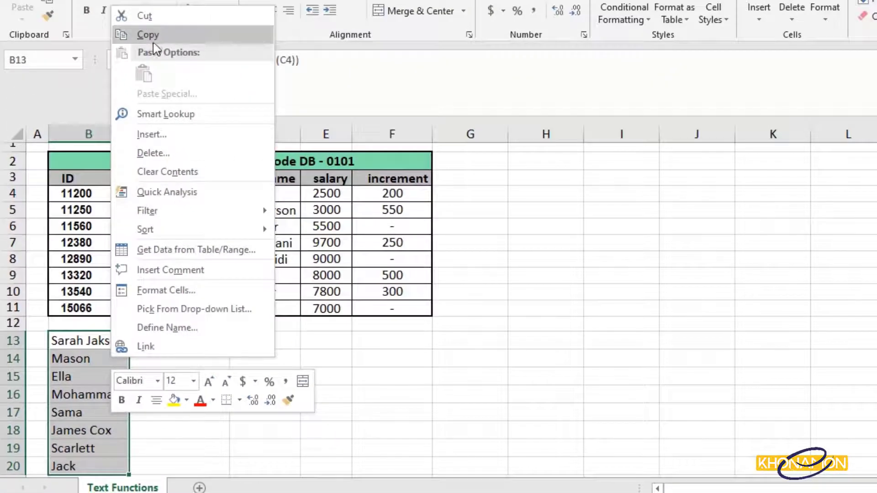
left_click(155, 40)
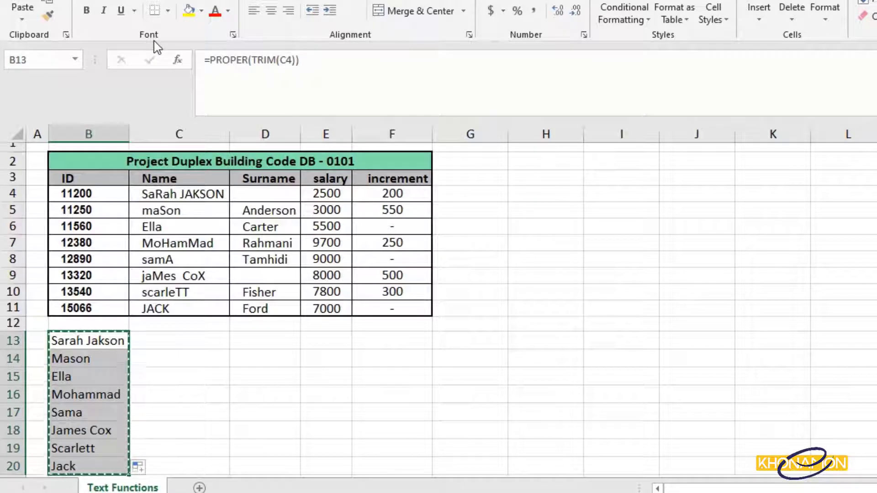
- Try a regular paste of the copied formulas over the Name column starting at C4, and undo it
left_click(181, 194)
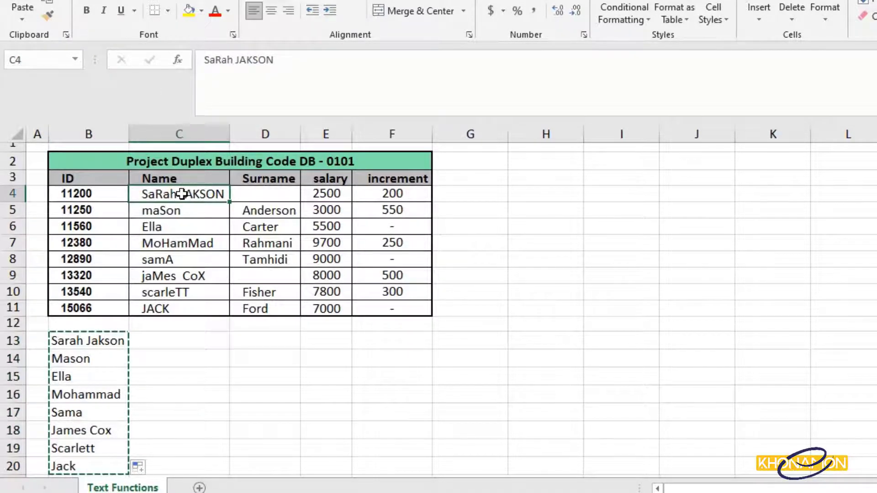
right_click(182, 194)
left_click(214, 211)
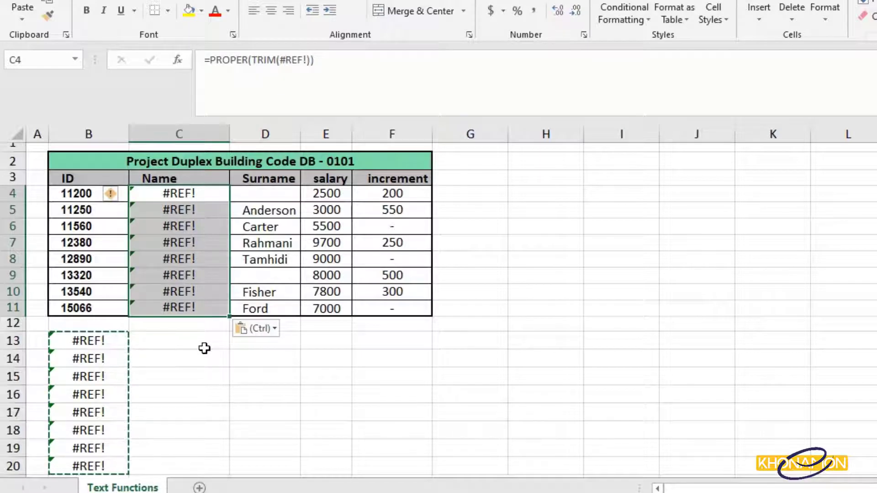
key("ctrl+z")
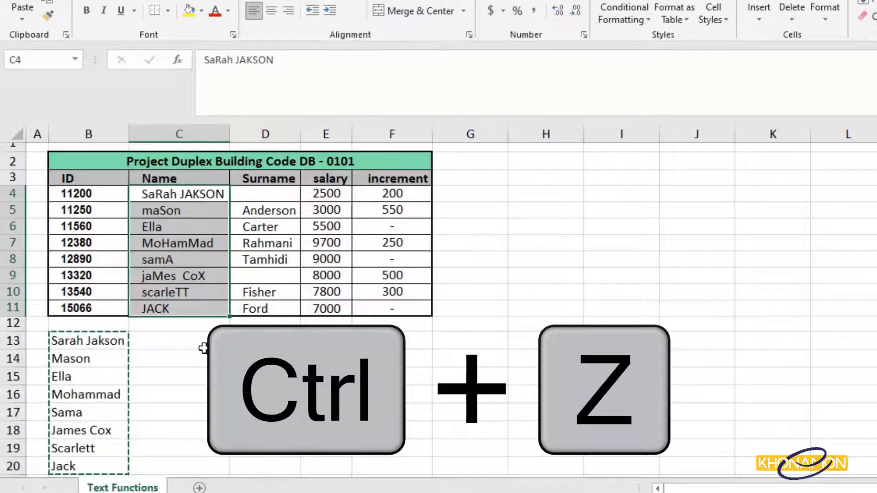
- Paste the copied names as values only over the Name column, C4:C11
right_click(205, 197)
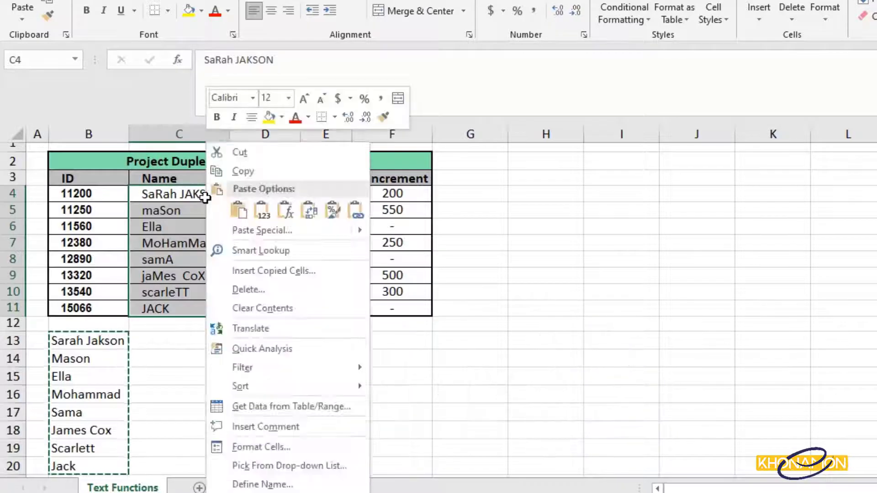
left_click(256, 208)
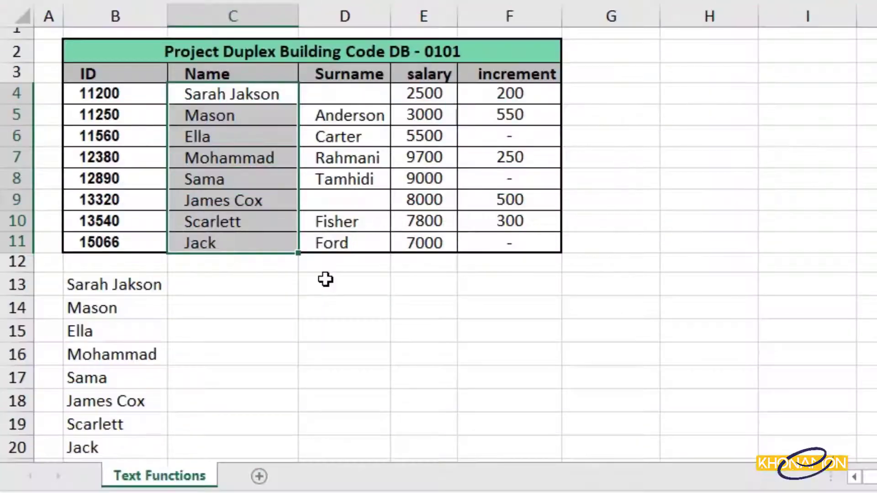
- Move the surname out of Name cell C4 into Surname cell D4
double_click(261, 97)
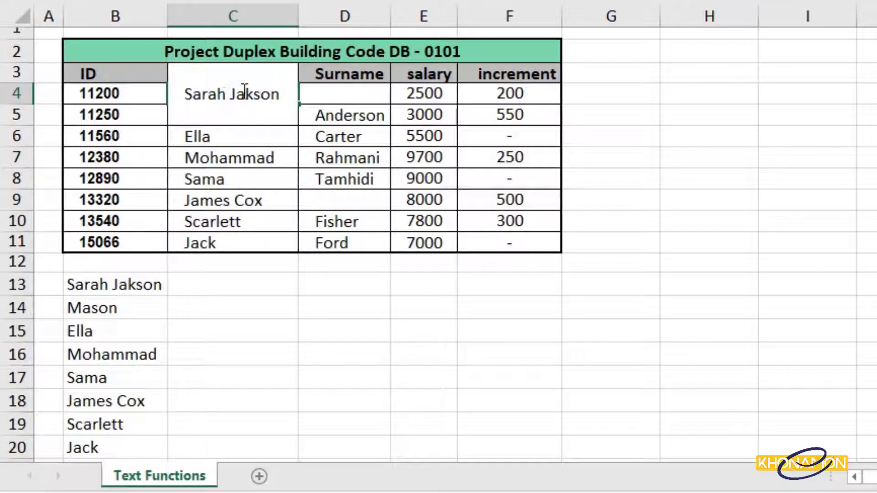
double_click(243, 91)
key("Delete")
left_click(326, 99)
double_click(329, 97)
key("ctrl+v")
key("Return")
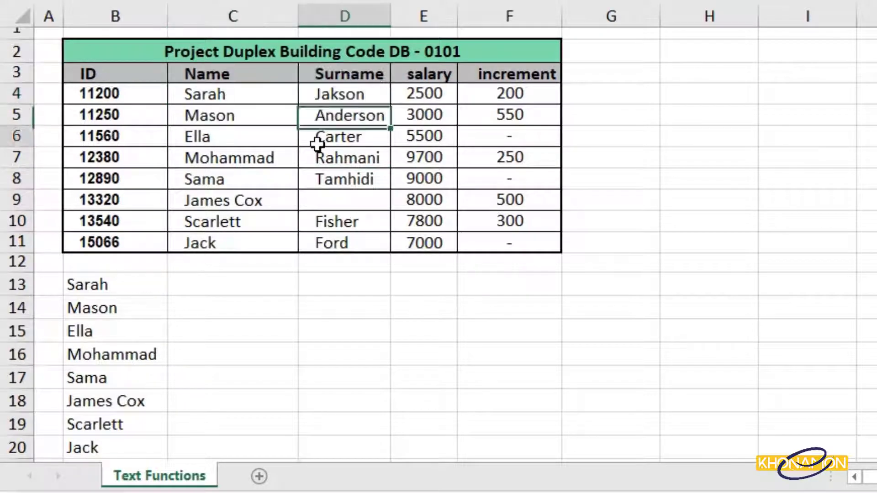
double_click(266, 96)
key("Return")
- Move the surname out of Name cell C9 into Surname cell D9
double_click(245, 200)
double_click(246, 199)
key("Delete")
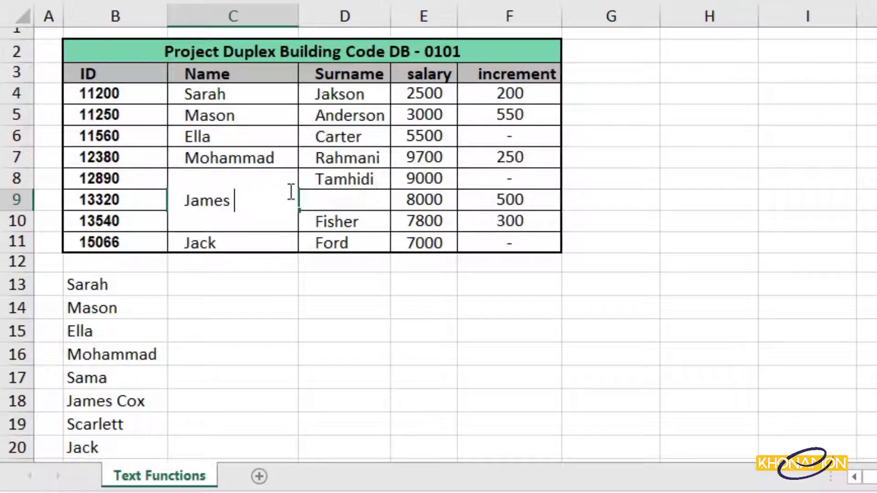
double_click(332, 198)
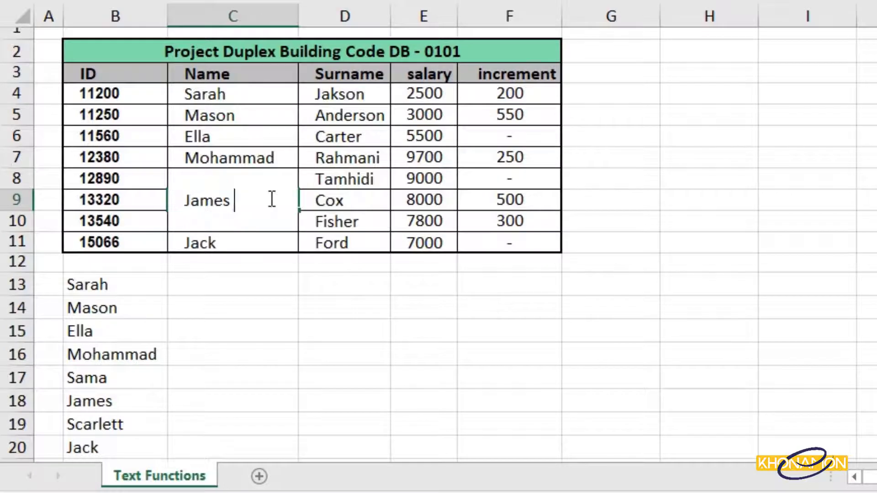
key("Return")
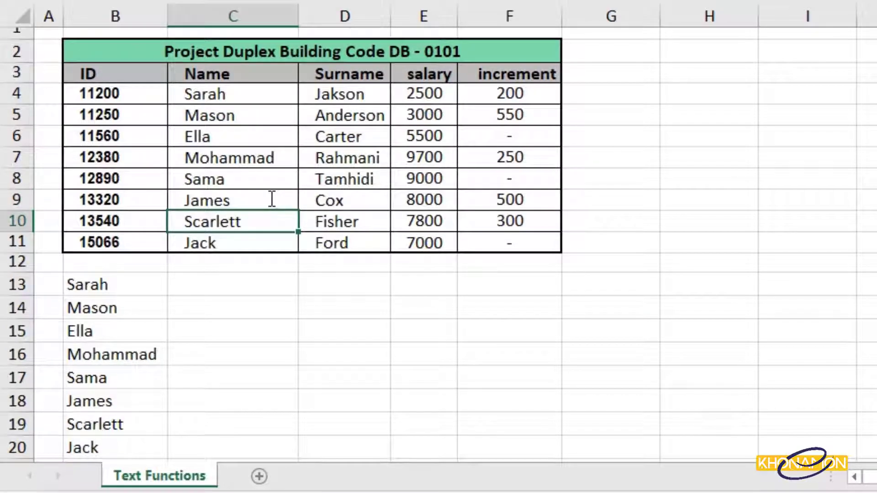
- Enter =CONCATENATE(C4,D4) in cell D13 to join the first name and surname
left_click(327, 282)
type("=con")
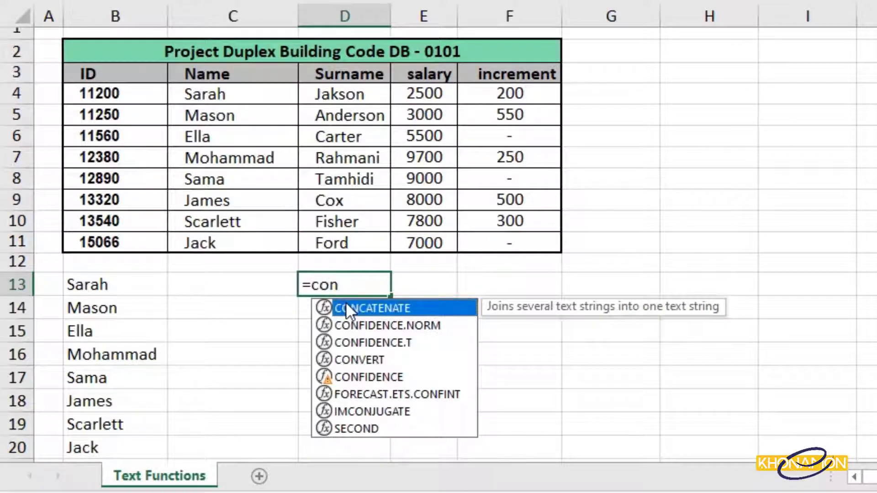
double_click(347, 308)
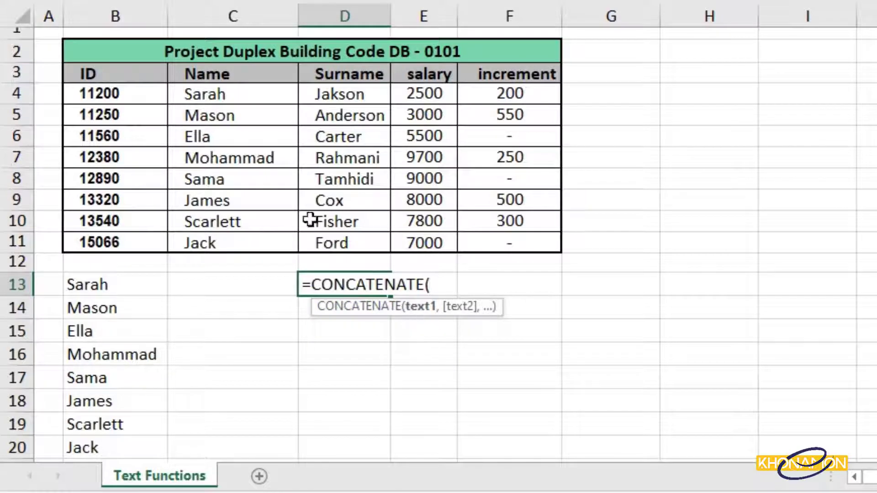
left_click(249, 90)
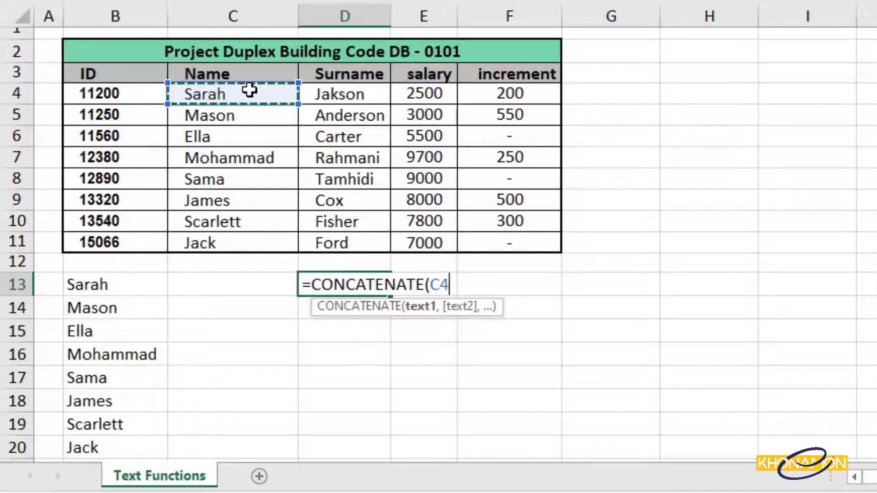
type(",")
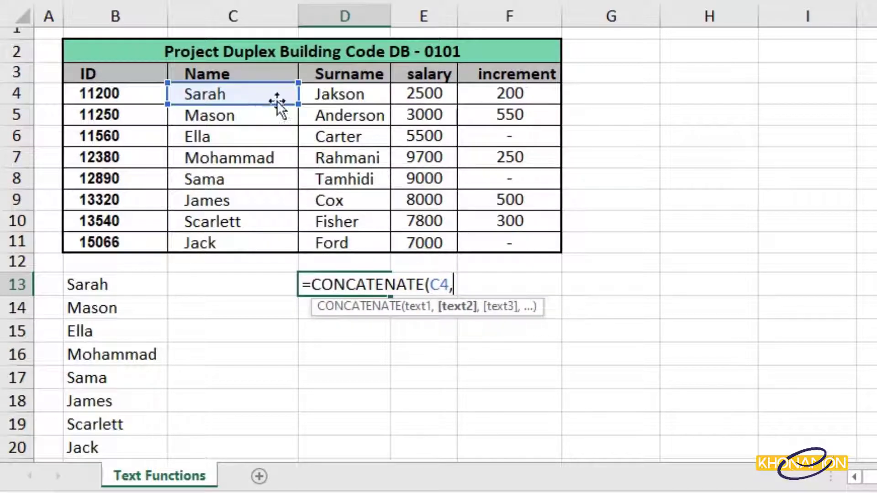
left_click(368, 99)
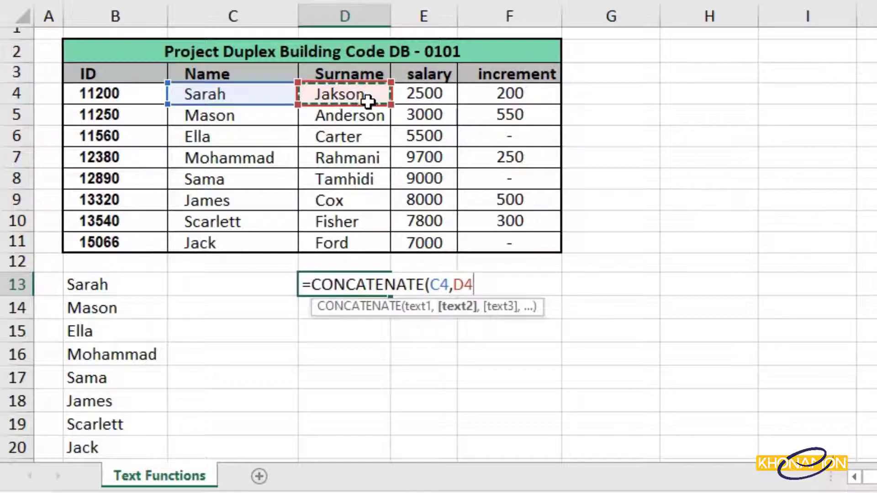
key("Return")
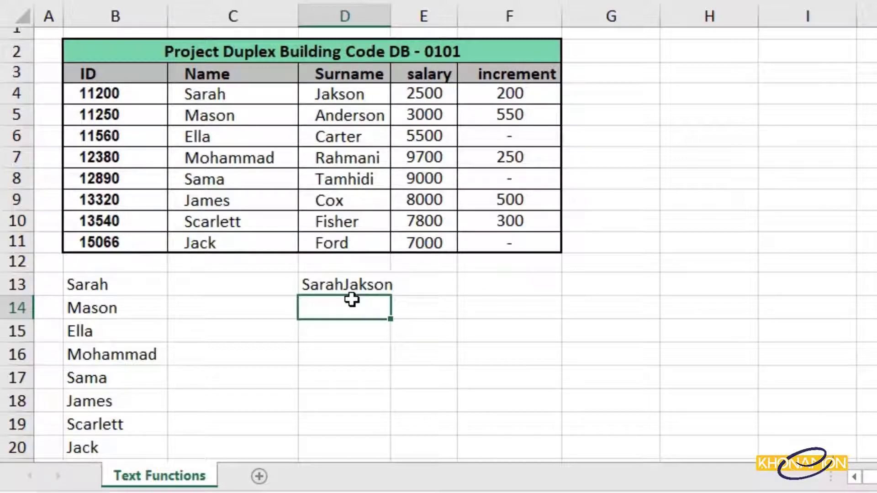
- Edit the formula in cell D13 to =CONCATENATE(C4," ",D4) so a space separates the first name and surname
double_click(354, 285)
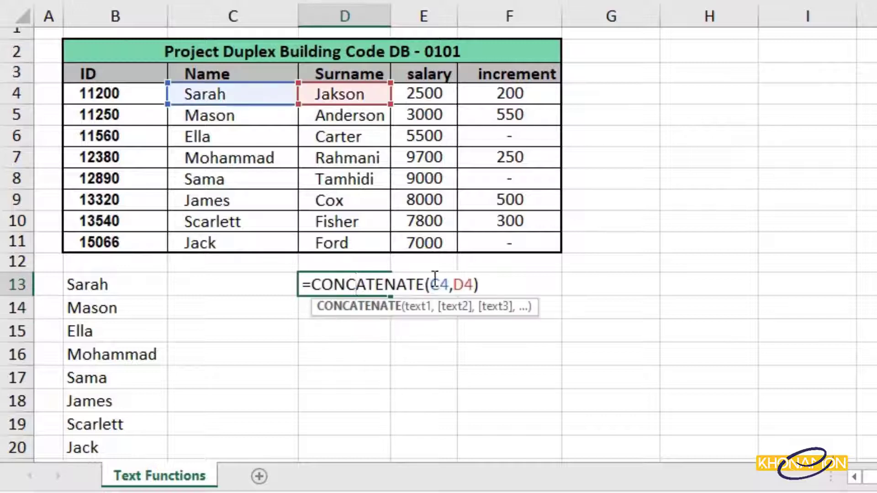
left_click(451, 284)
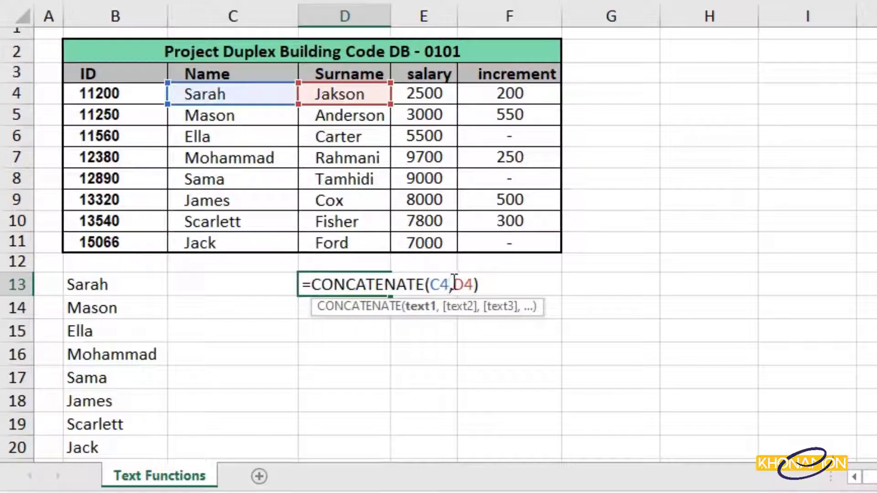
left_click(456, 284)
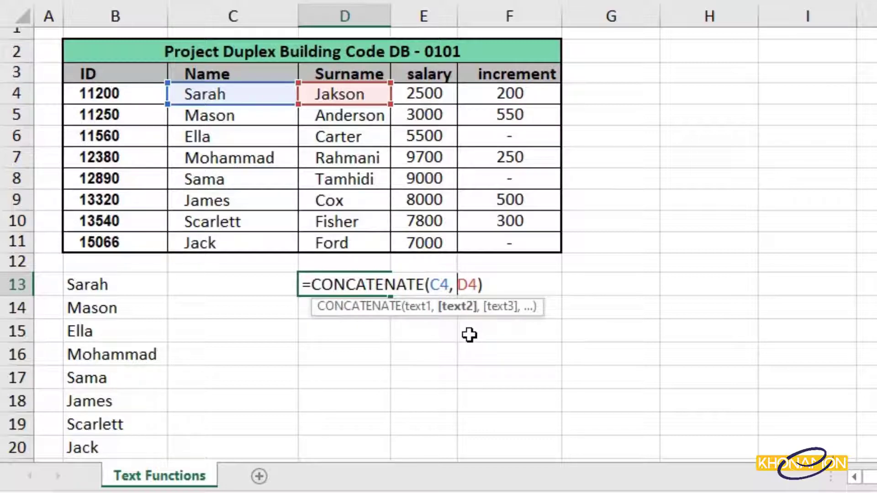
type("\"")
key("Left")
key("BackSpace")
type("\"")
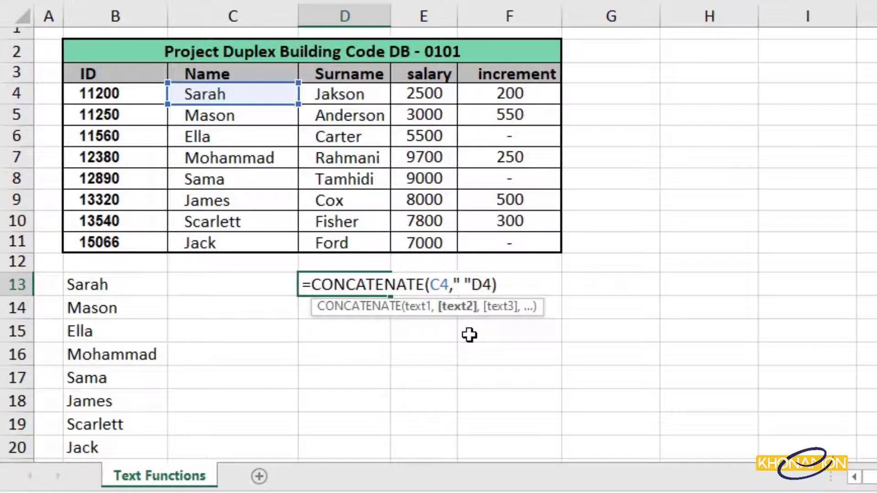
key("Right")
type(",")
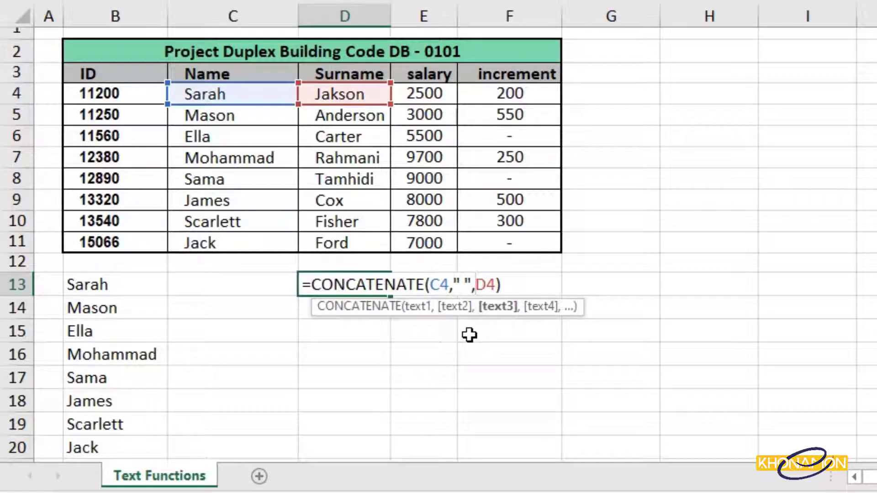
key("Return")
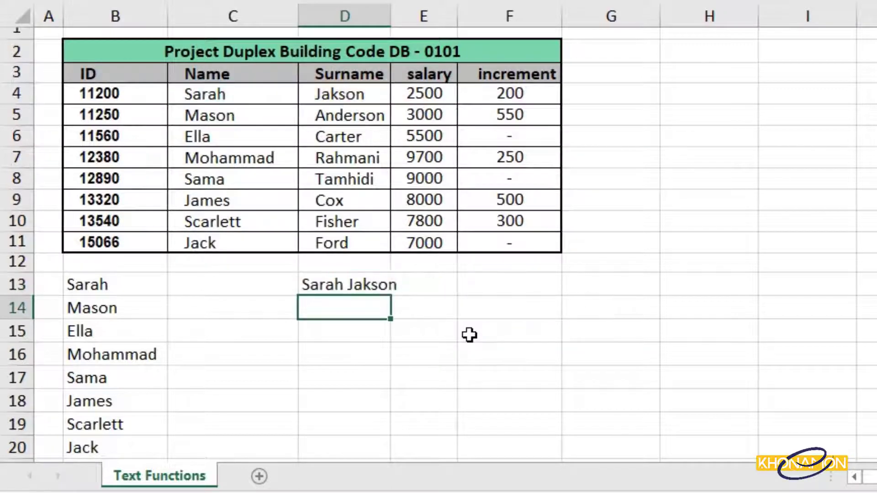
- Fill the D13 formula down through D20 and auto-fit the width of column D to the full names
left_click(384, 283)
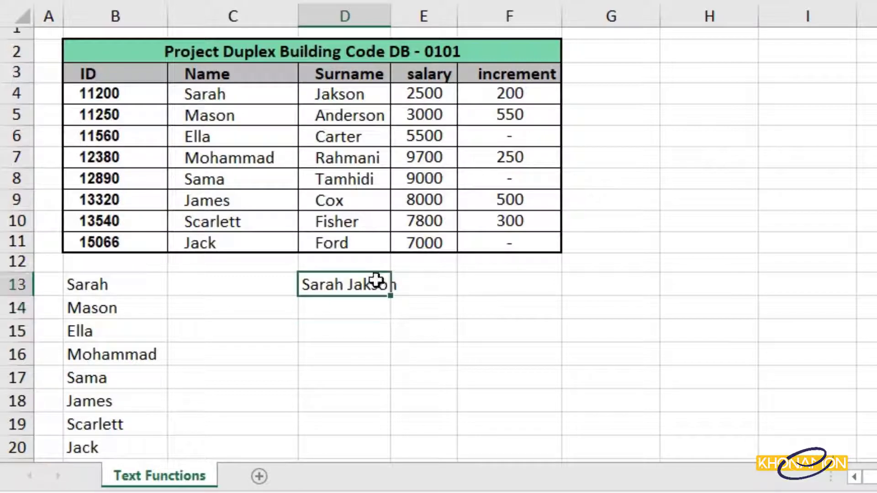
left_click_drag(391, 296, 387, 456)
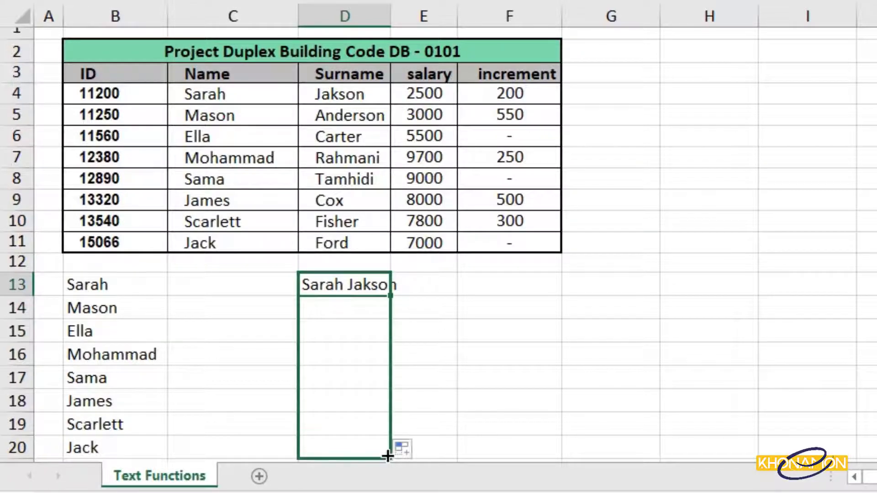
left_click(452, 401)
double_click(391, 16)
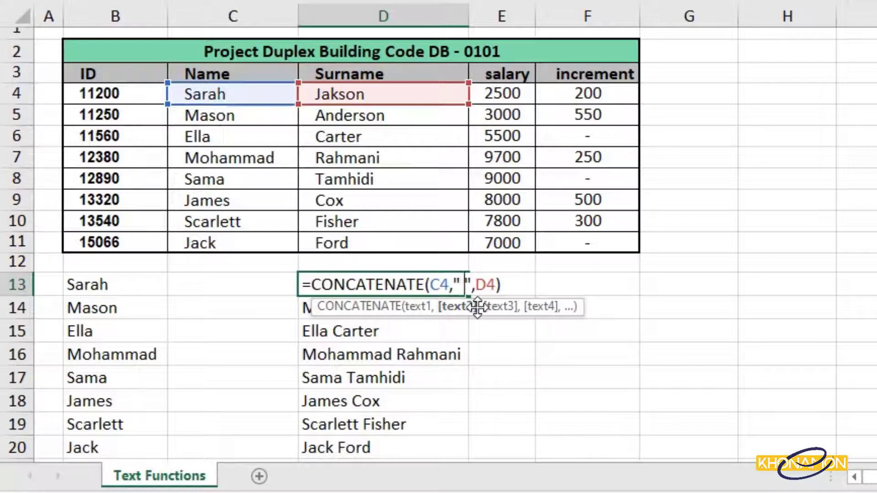
- Insert khonamon.com into the quoted separator text of the CONCATENATE formula in D13, keeping a space on each side
type("khonamon.com")
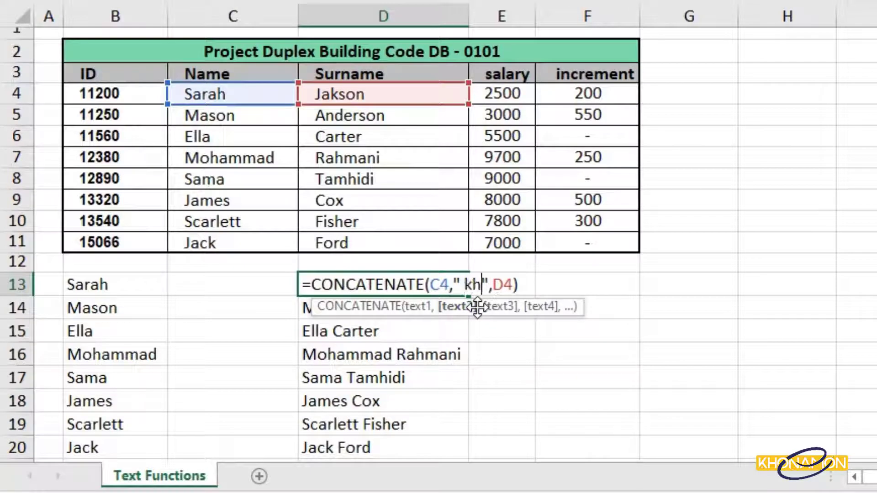
key("Return")
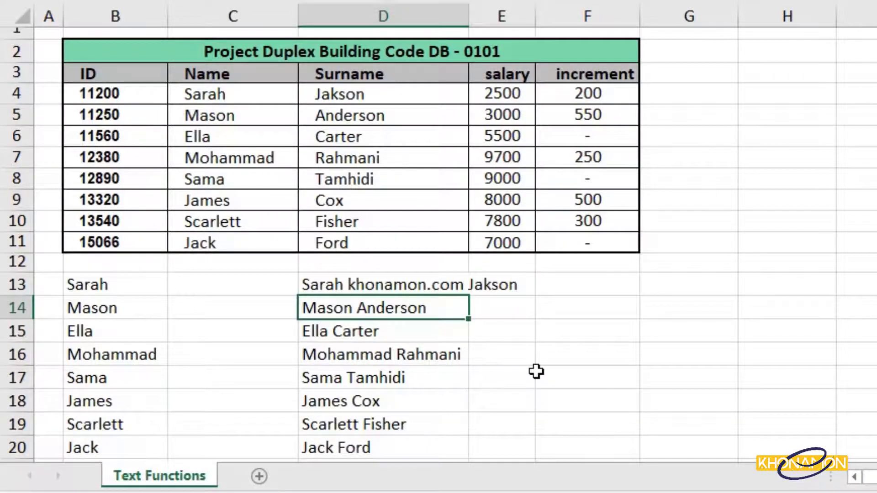
- Enter =LEFT(B2,23) in cell F13 to extract the first 23 characters of the table title
scroll(536, 371, "down", 1)
scroll(536, 372, "up", 1)
left_click(570, 289)
type("=left")
double_click(574, 304)
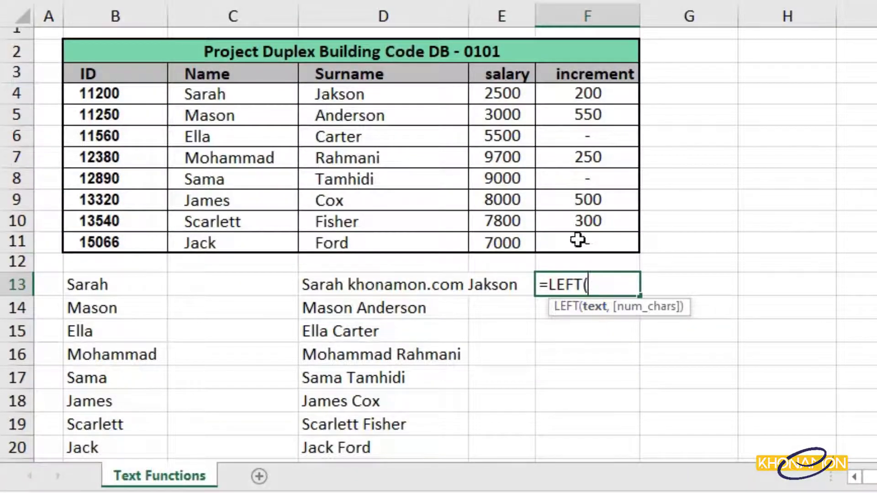
left_click(556, 51)
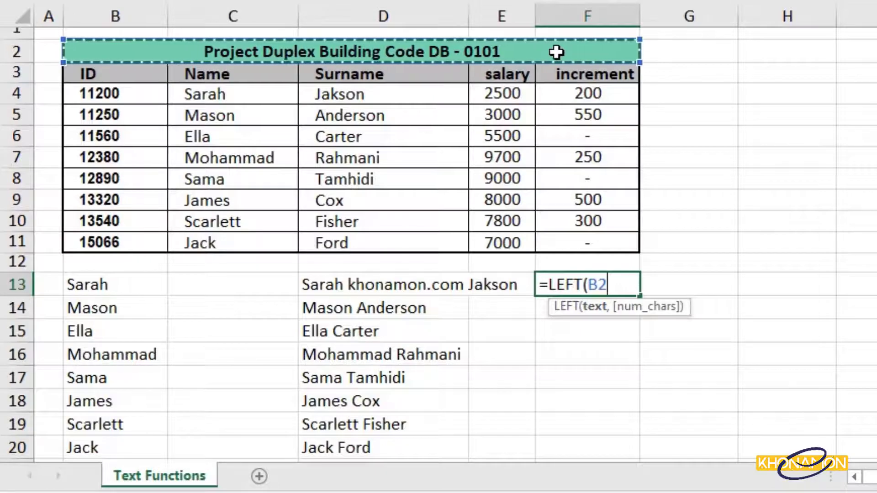
type(",")
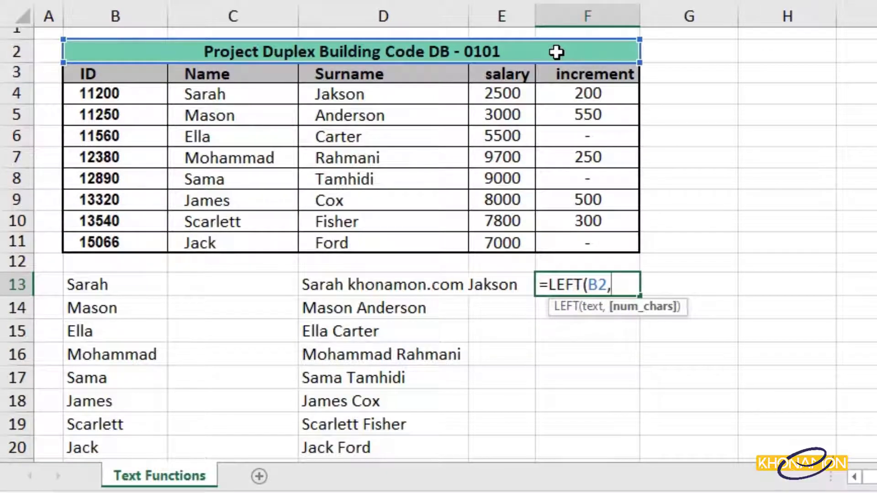
type("23")
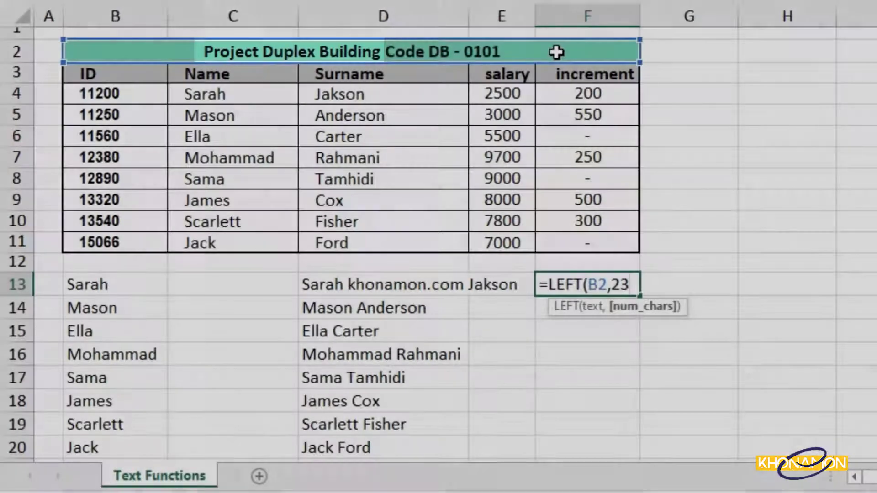
type(")")
key("Return")
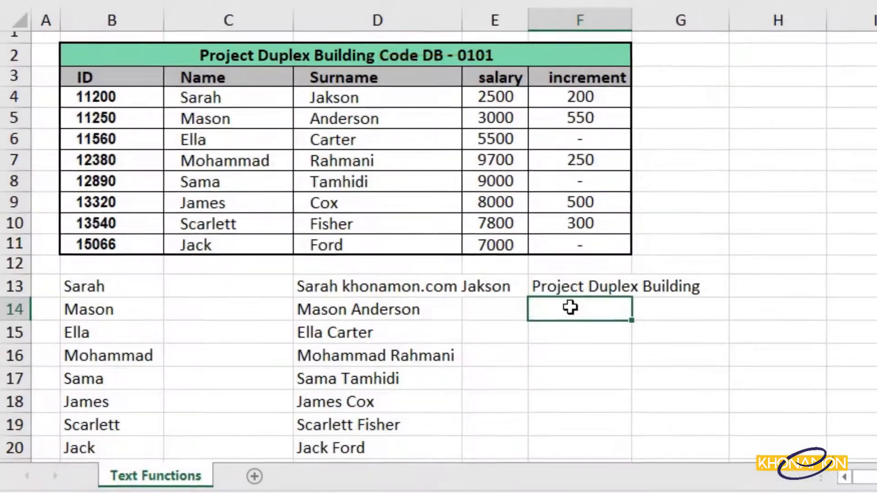
- Start a formula in cell H13 as =LEFT(B2,FIND(" code",B2 to extract the title text preceding that word
left_click(755, 286)
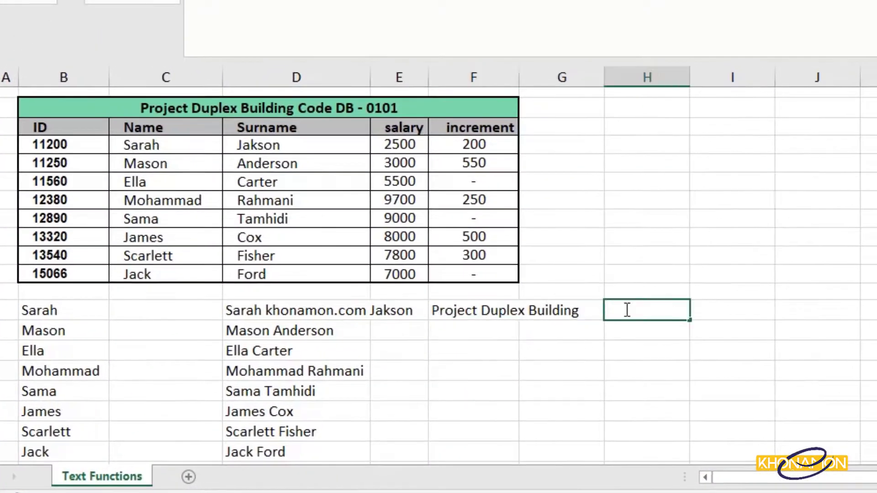
type("=left")
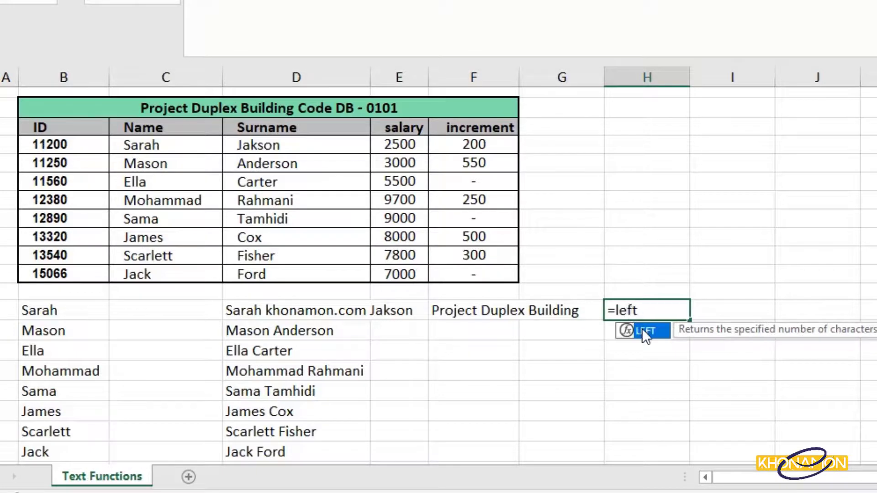
double_click(642, 330)
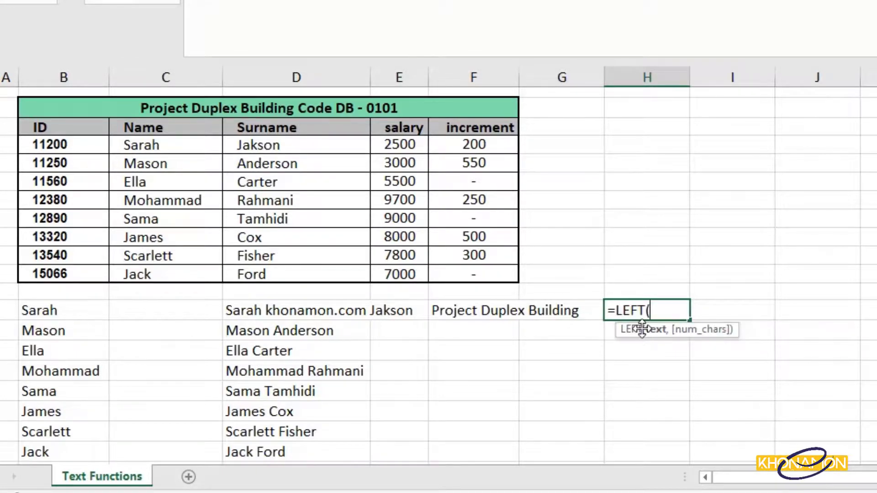
left_click(421, 111)
type(",")
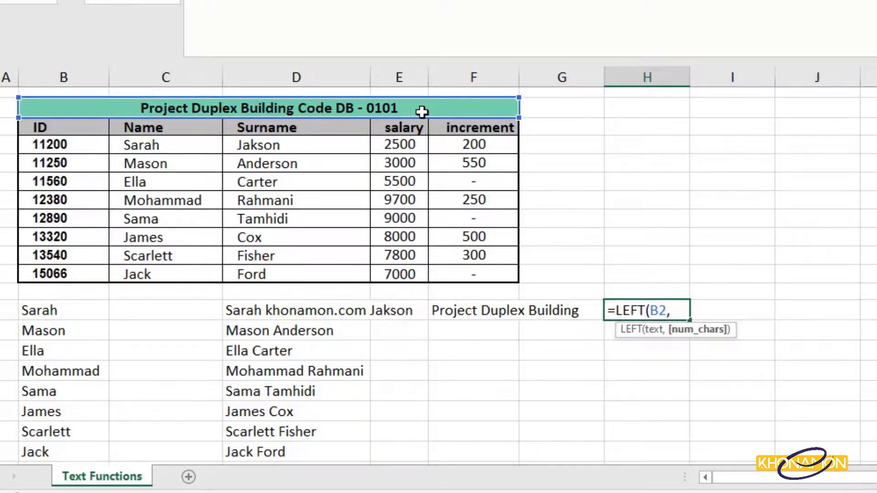
type("find")
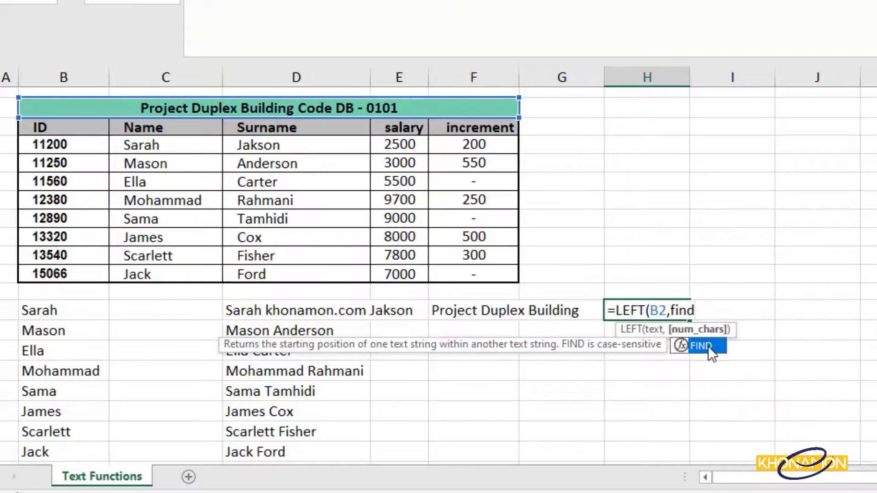
double_click(708, 346)
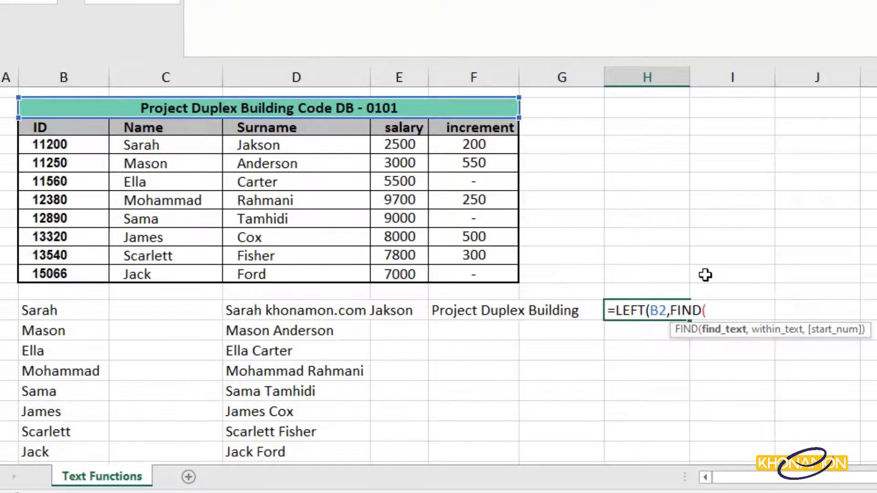
type("\" code\",")
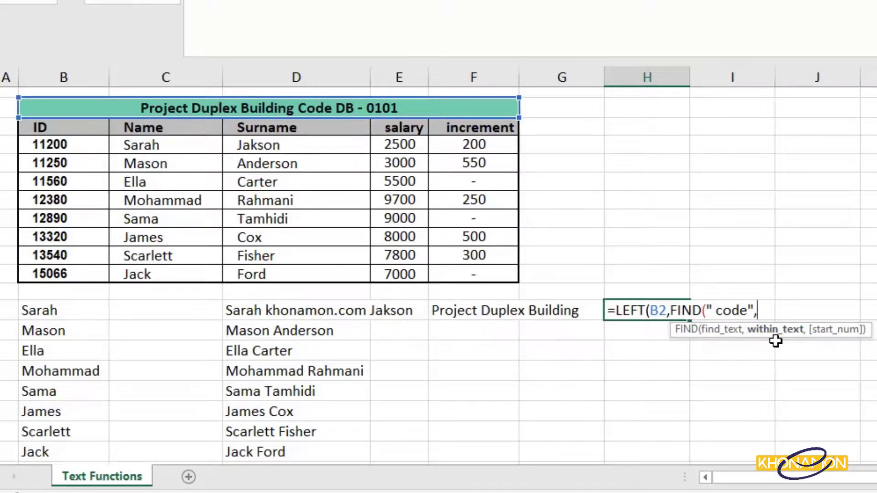
left_click(476, 113)
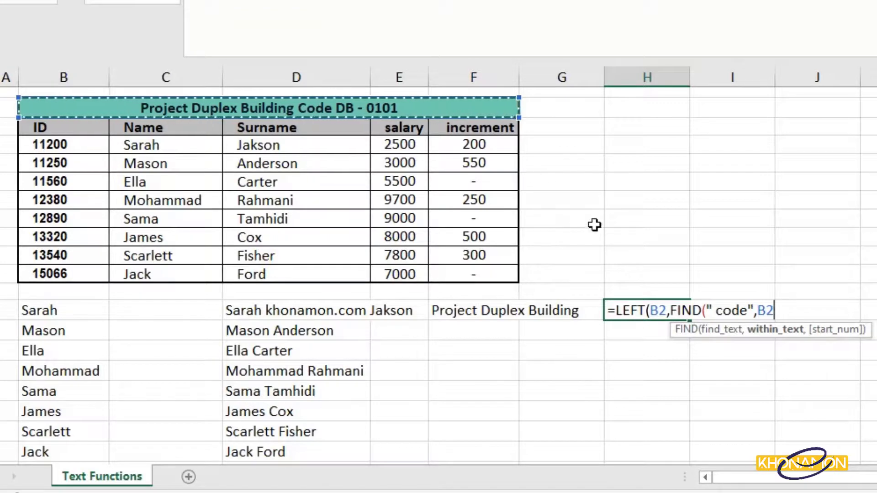
- Capitalize the FIND search text as " Code" and complete the H13 formula as =LEFT(B2,FIND(" Code",B2))
left_click(721, 311)
key("BackSpace")
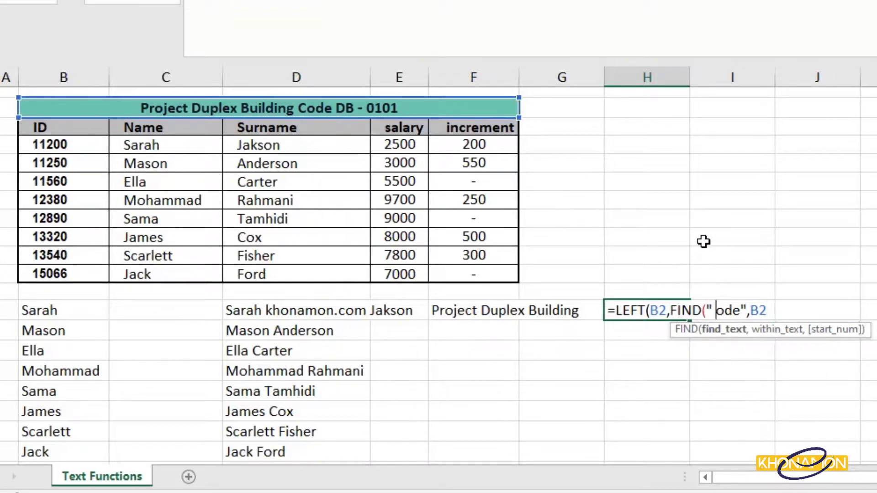
type("C")
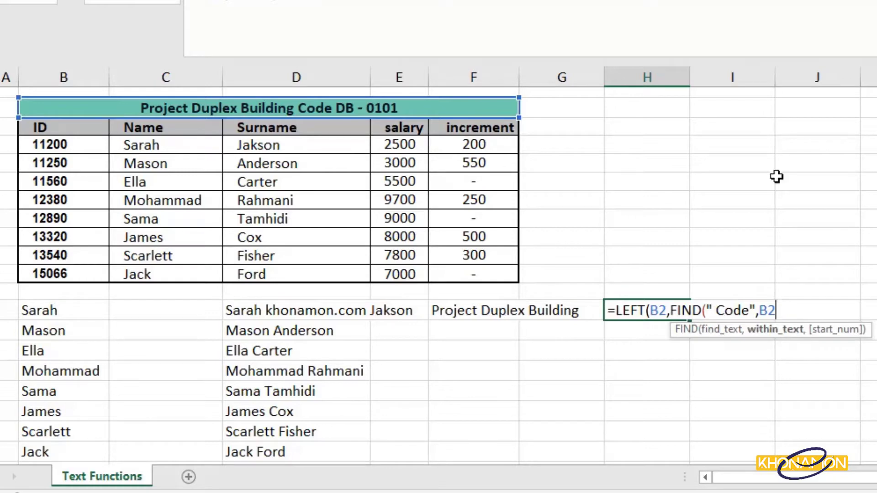
type("))")
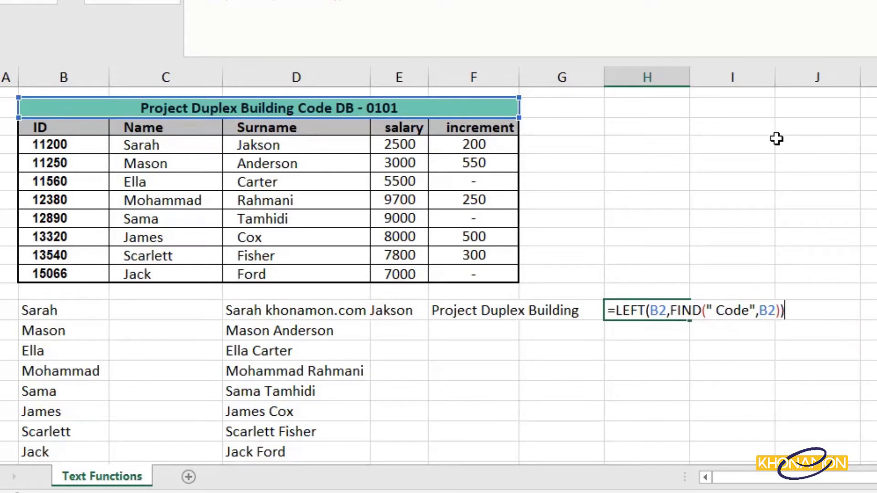
key("Return")
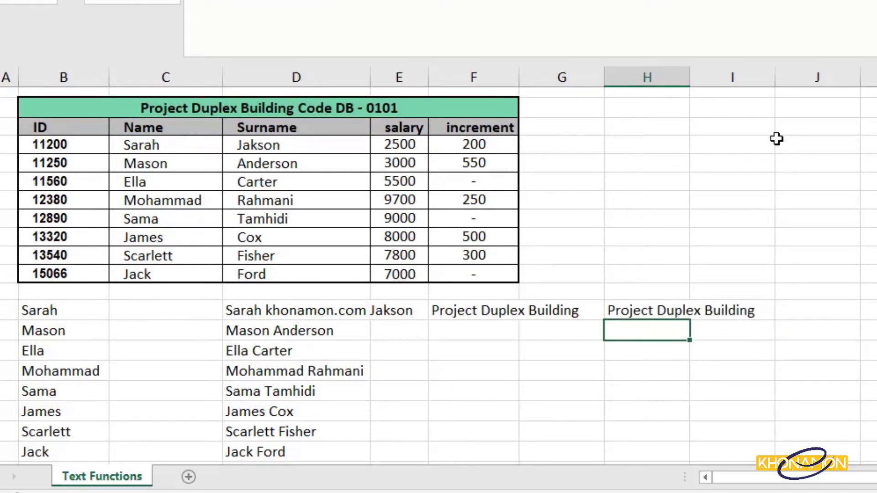